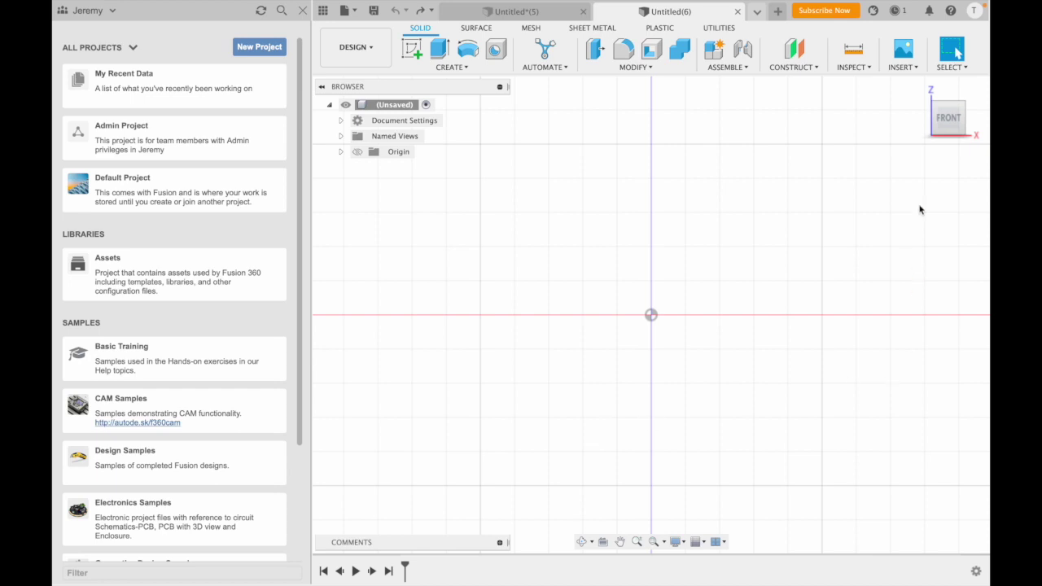
# Step: Start a sketch on the front XZ origin plane
pyautogui.moveTo(951, 122)
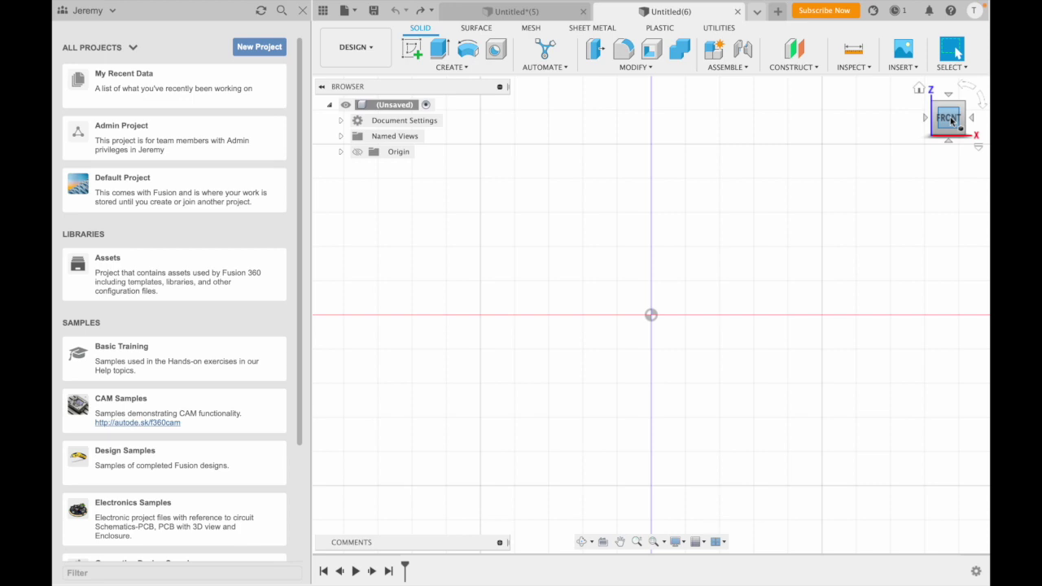
pyautogui.click(951, 120)
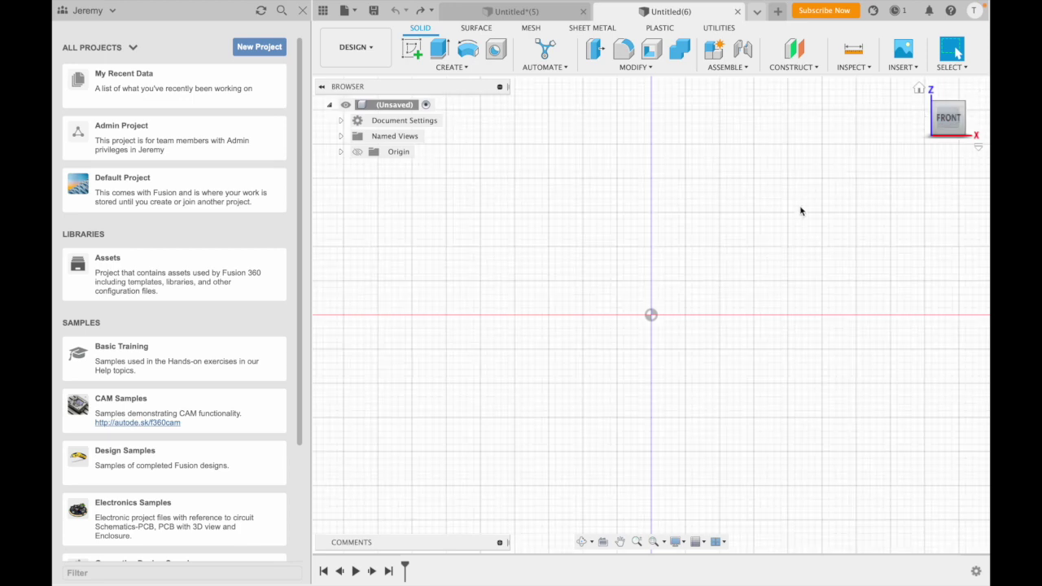
pyautogui.click(413, 50)
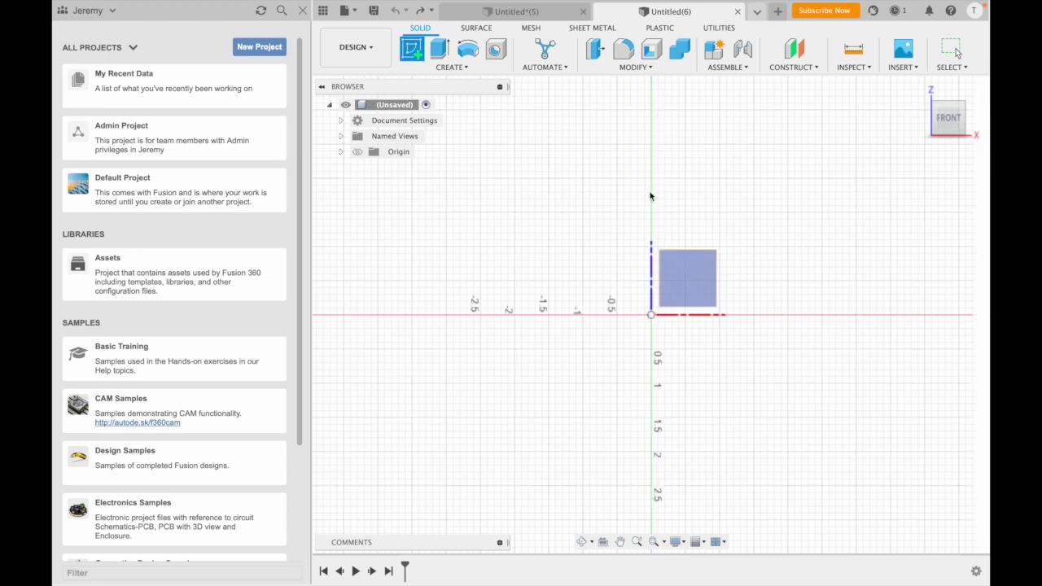
pyautogui.click(687, 270)
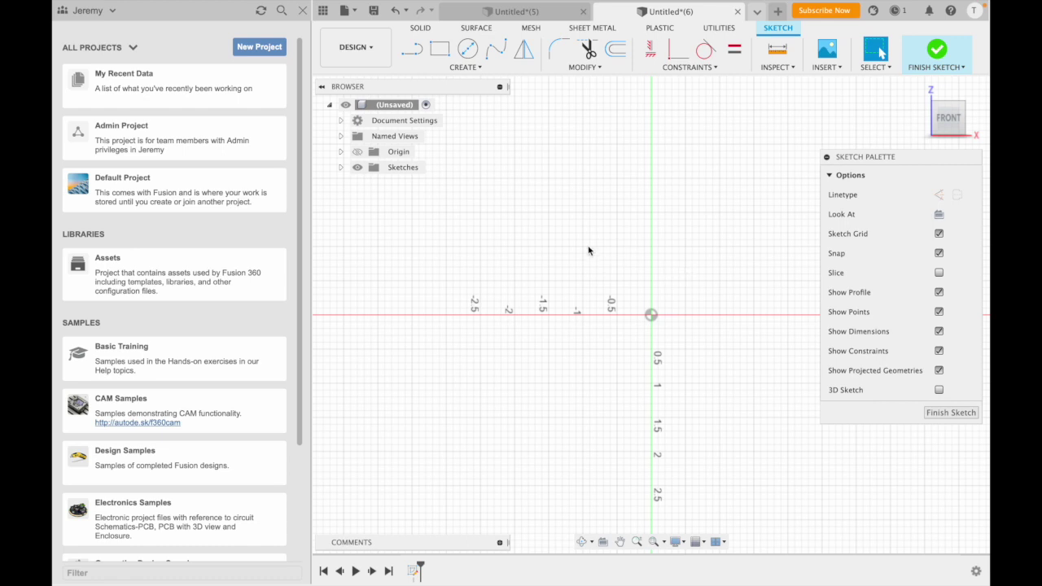
# Step: Sketch a center rectangle 4.4 in high and 2.55 in wide on the origin, and finish the sketch
pyautogui.click(472, 72)
pyautogui.moveTo(475, 98)
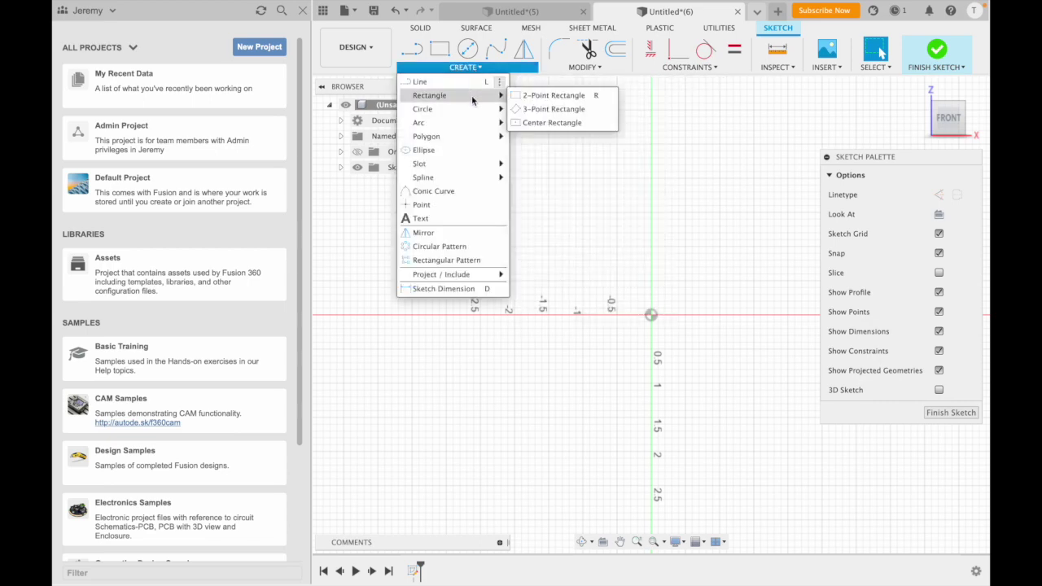
pyautogui.click(543, 123)
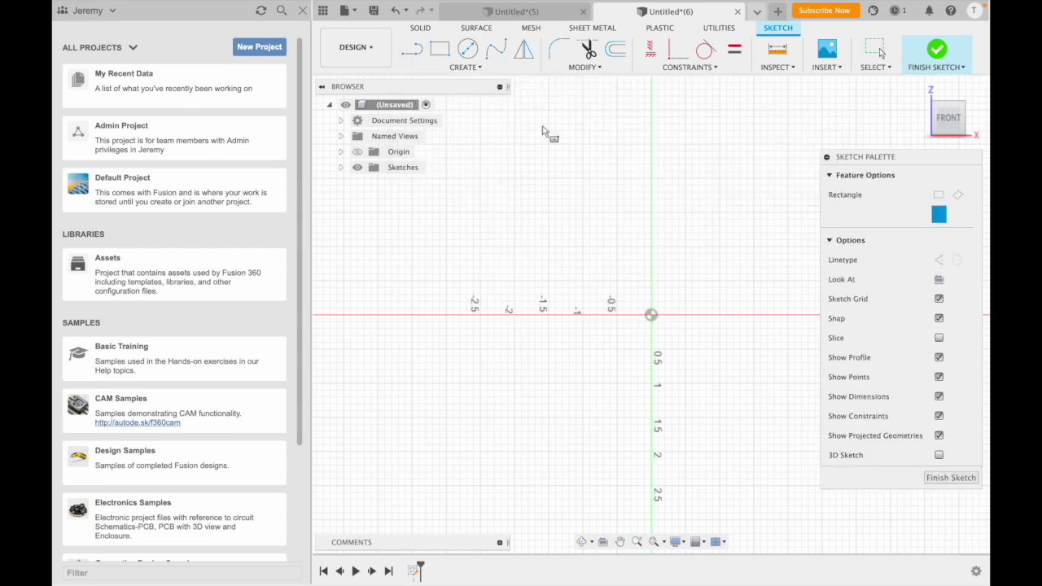
pyautogui.click(651, 318)
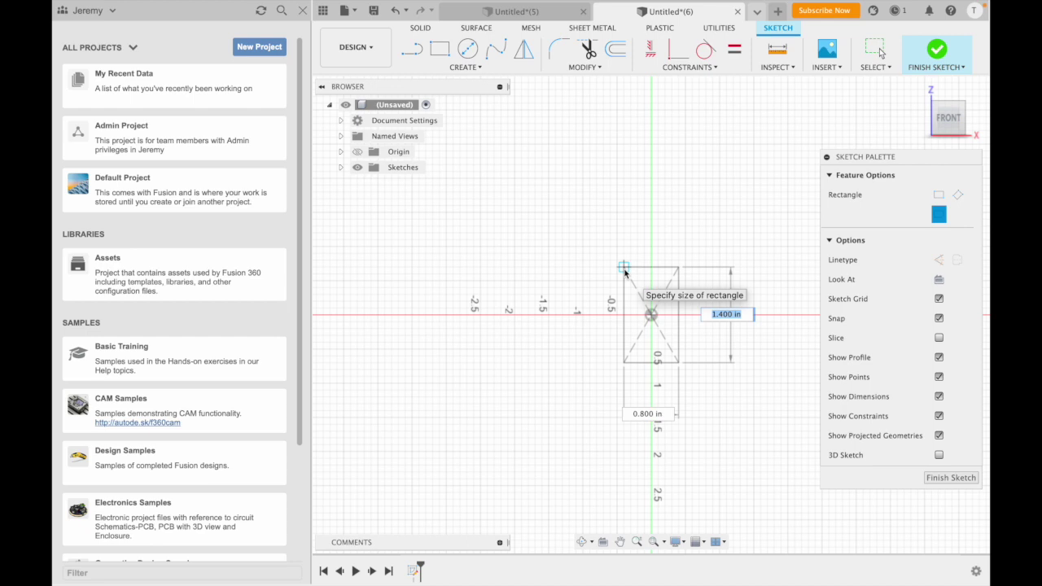
pyautogui.write('4.4')
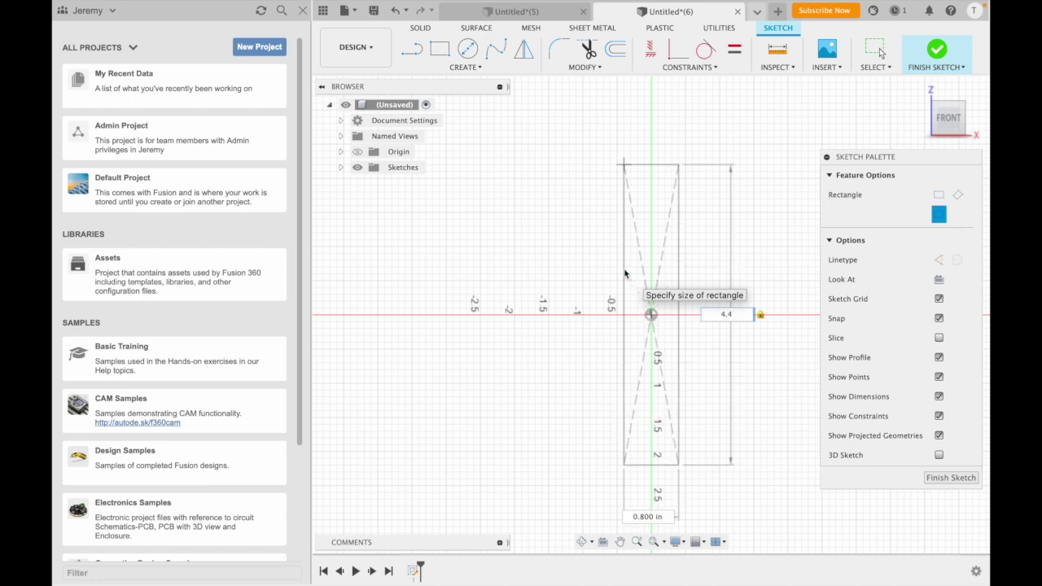
pyautogui.press('Tab')
pyautogui.write('2.55')
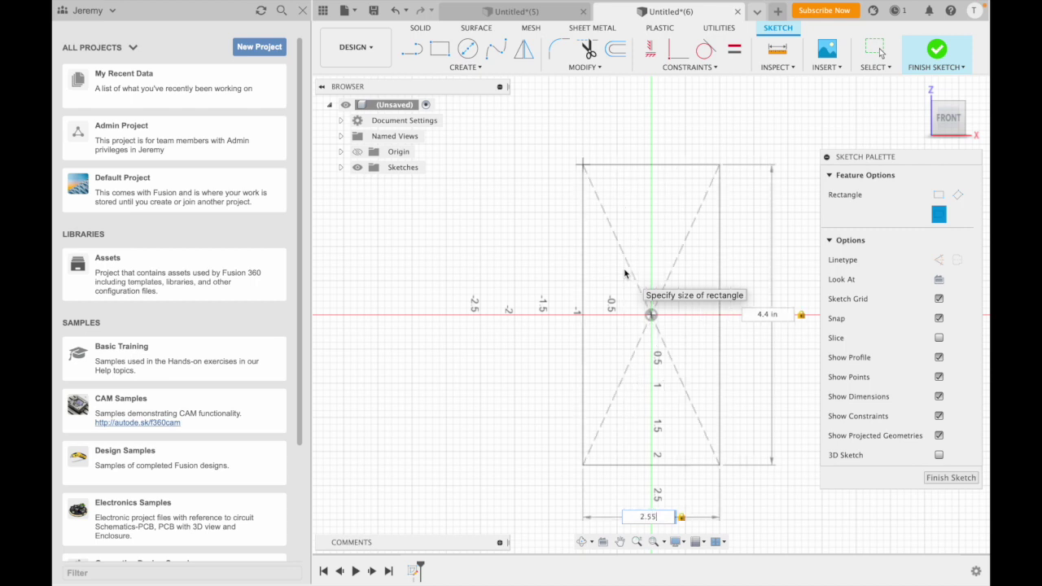
pyautogui.press('Return')
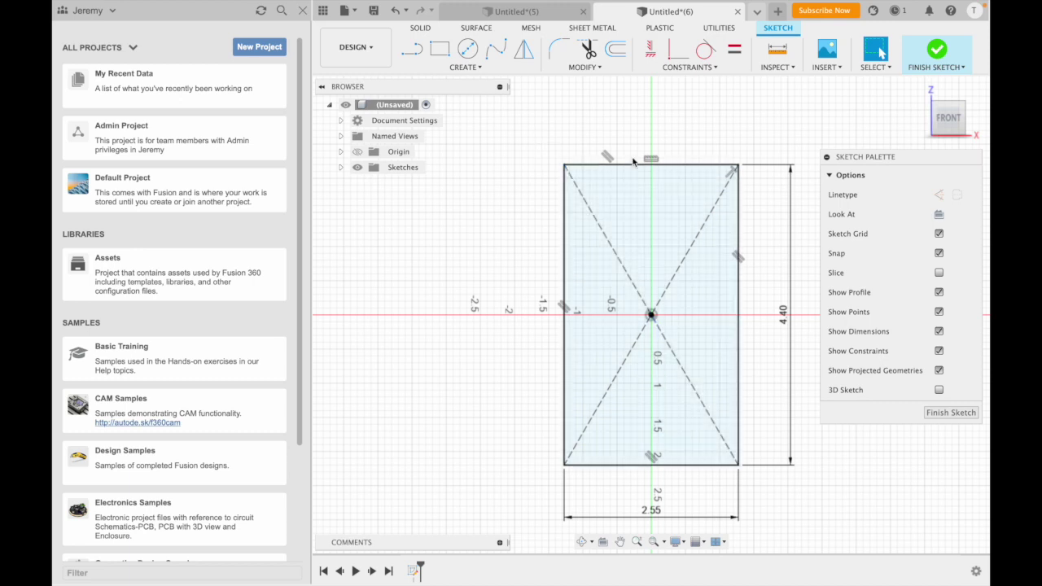
pyautogui.click(936, 59)
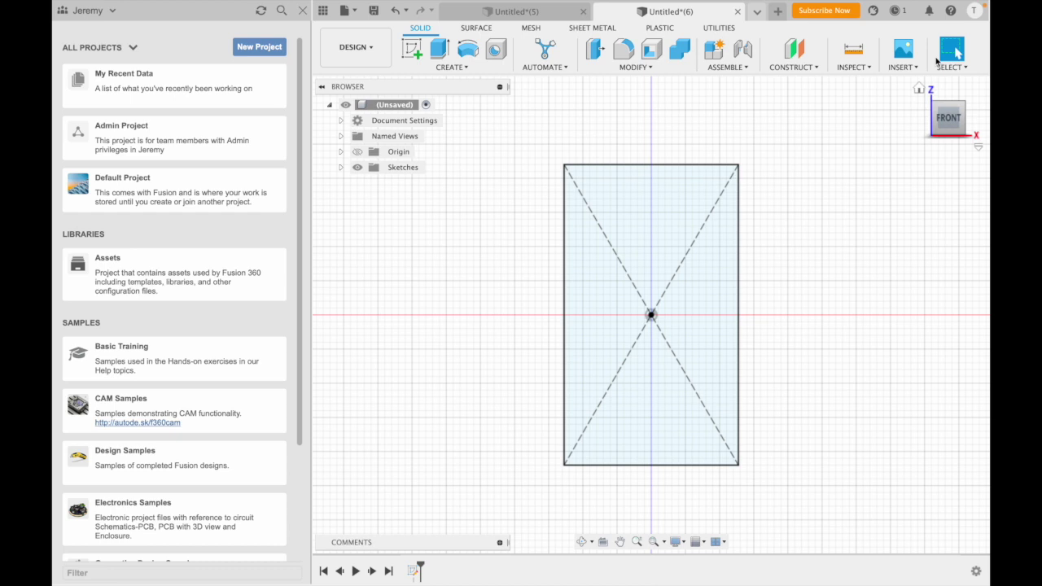
# Step: Create a sheet metal base flange from the rectangle profile as a new body, Side 1, with the Steel (mm) rule
pyautogui.click(599, 29)
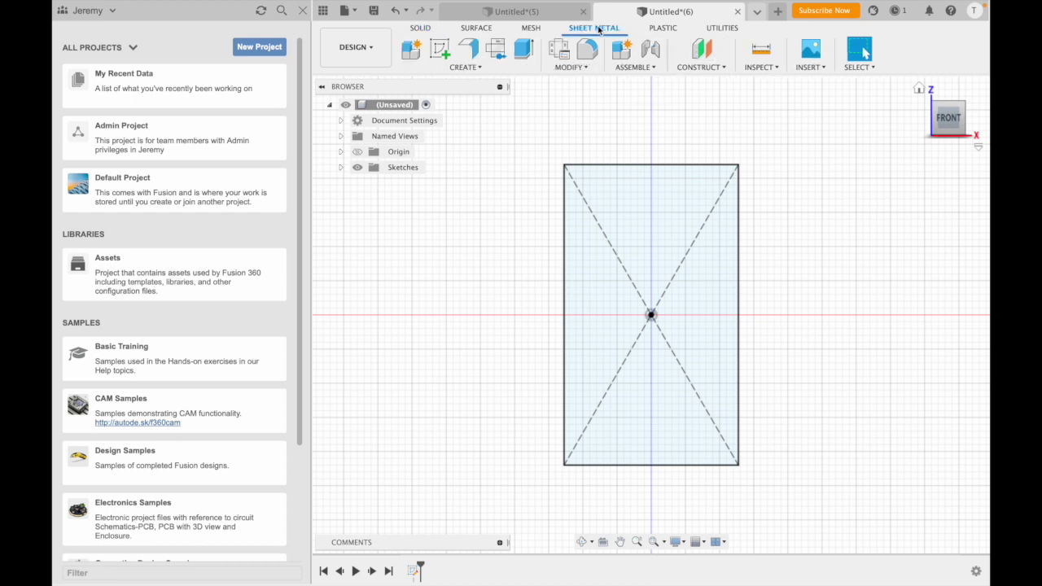
pyautogui.click(468, 46)
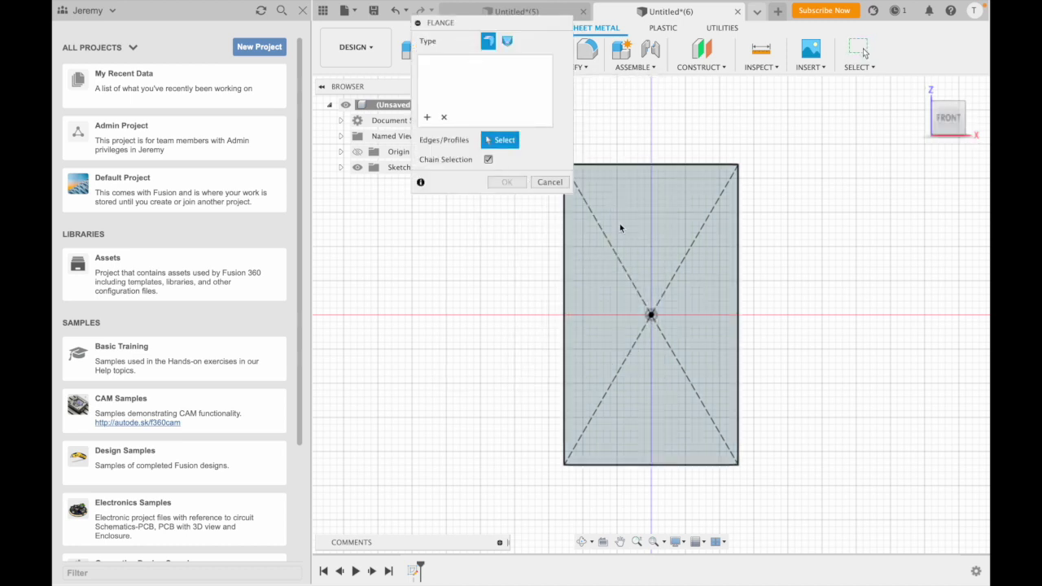
pyautogui.click(619, 223)
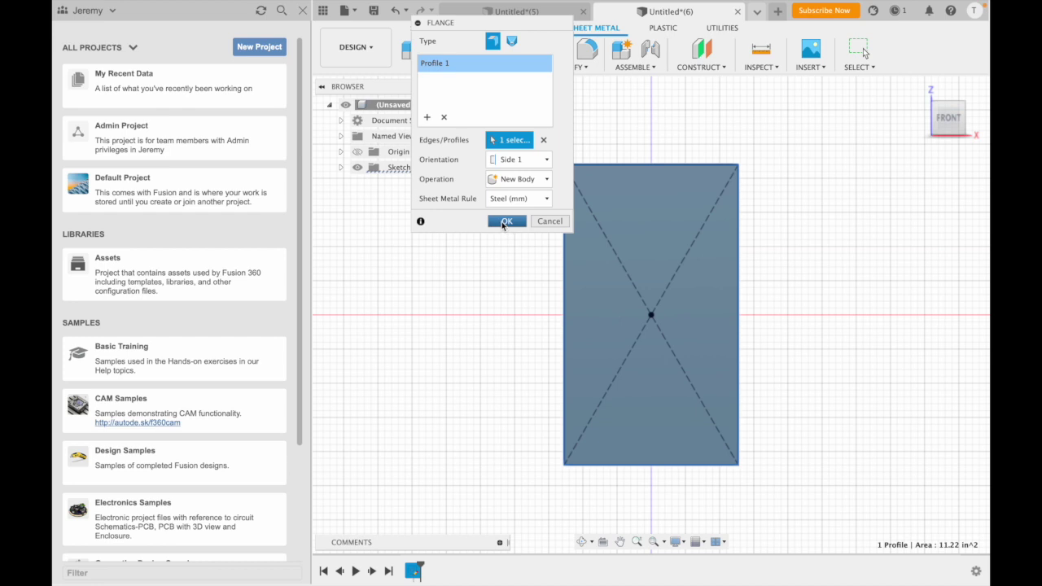
pyautogui.click(505, 221)
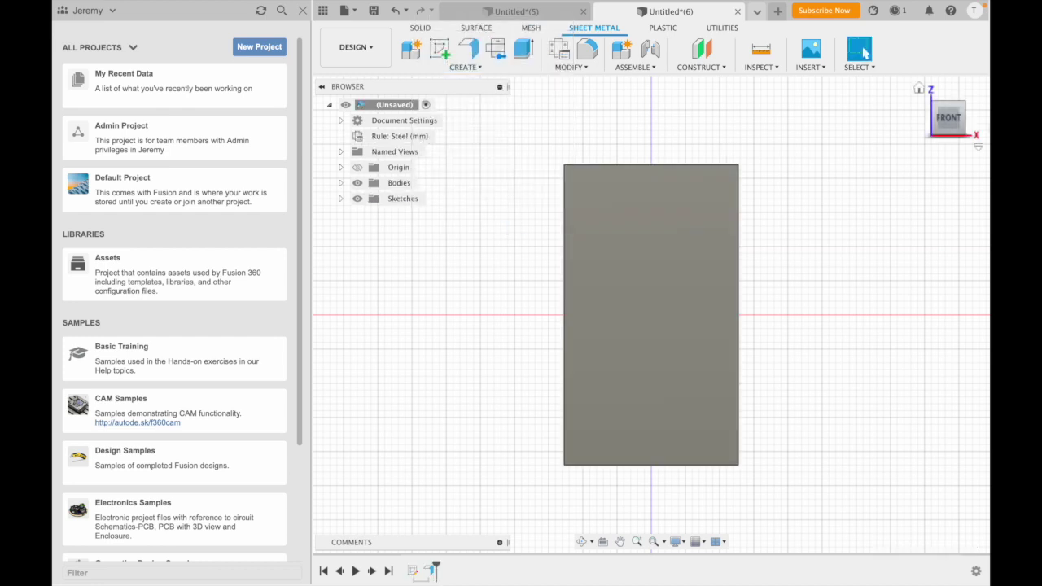
# Step: Start a sketch on the front XZ plane and draw a 0.5 in diameter circle on the vertical centerline near the plate's upper edge
pyautogui.moveTo(944, 119)
pyautogui.mouseDown()
pyautogui.moveTo(934, 118)
pyautogui.moveTo(942, 115)
pyautogui.moveTo(947, 145)
pyautogui.moveTo(943, 118)
pyautogui.mouseUp()
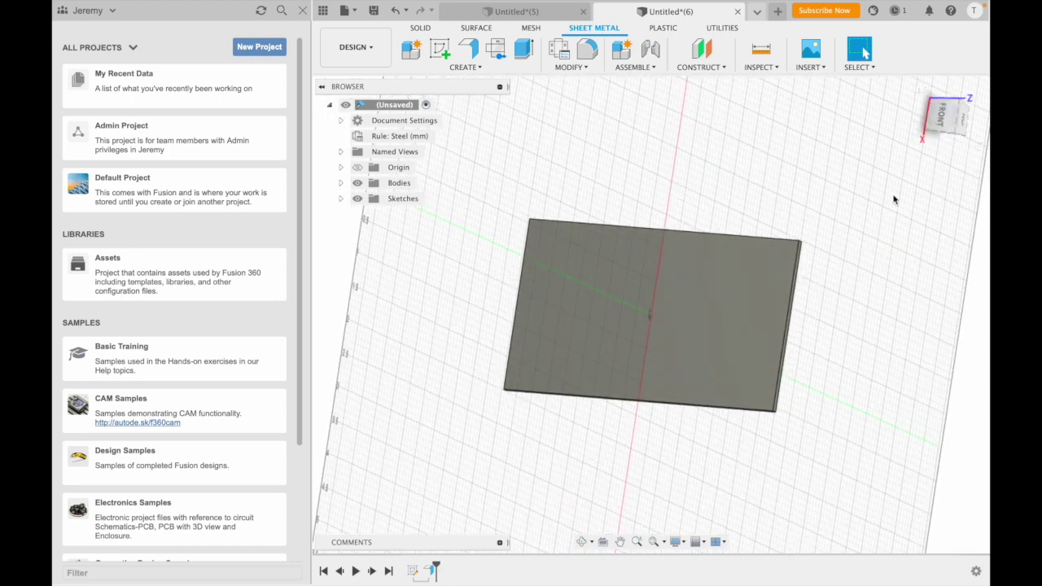
pyautogui.click(941, 119)
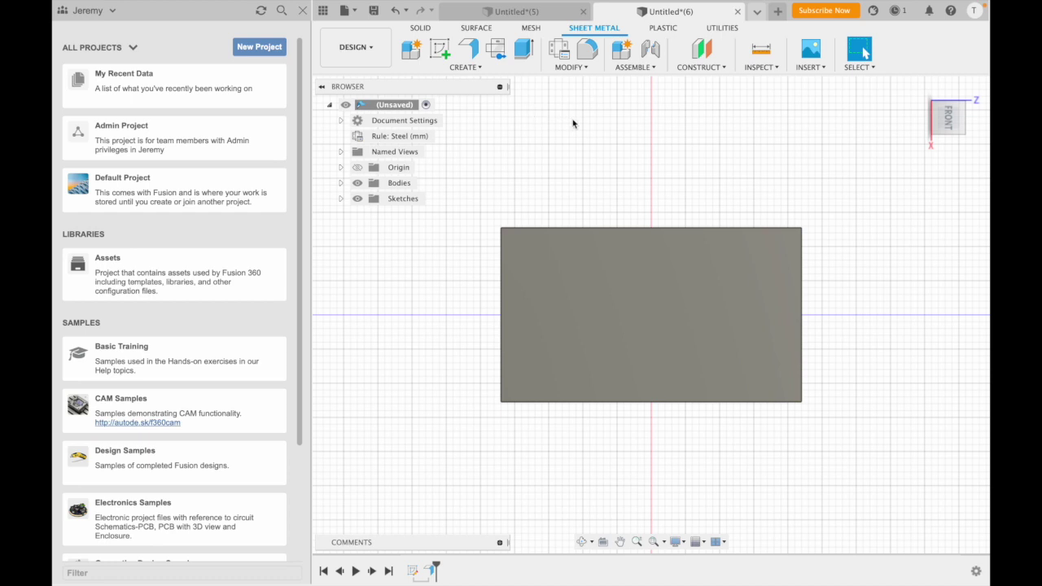
pyautogui.click(440, 51)
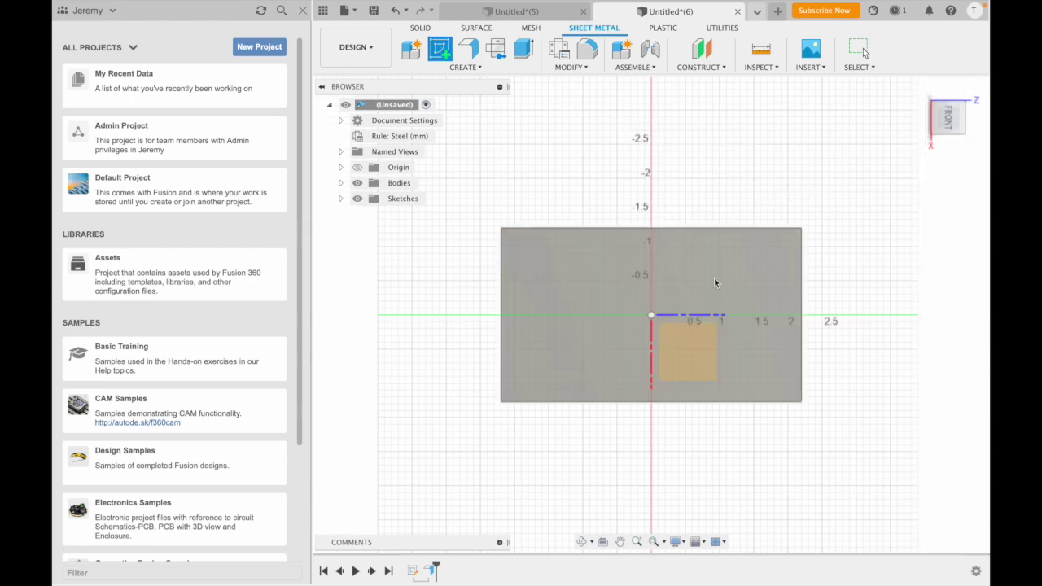
pyautogui.click(693, 342)
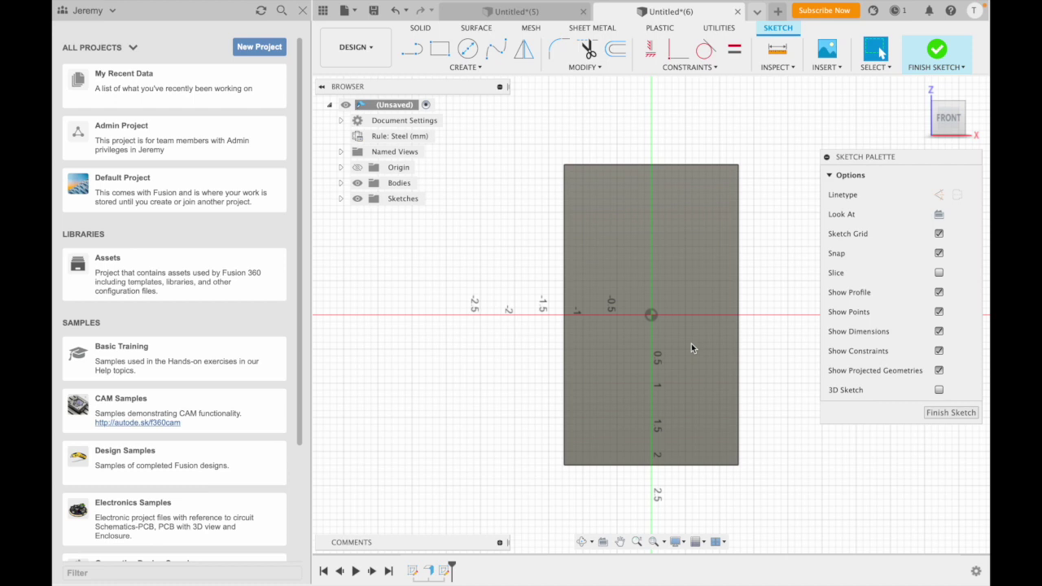
pyautogui.click(470, 57)
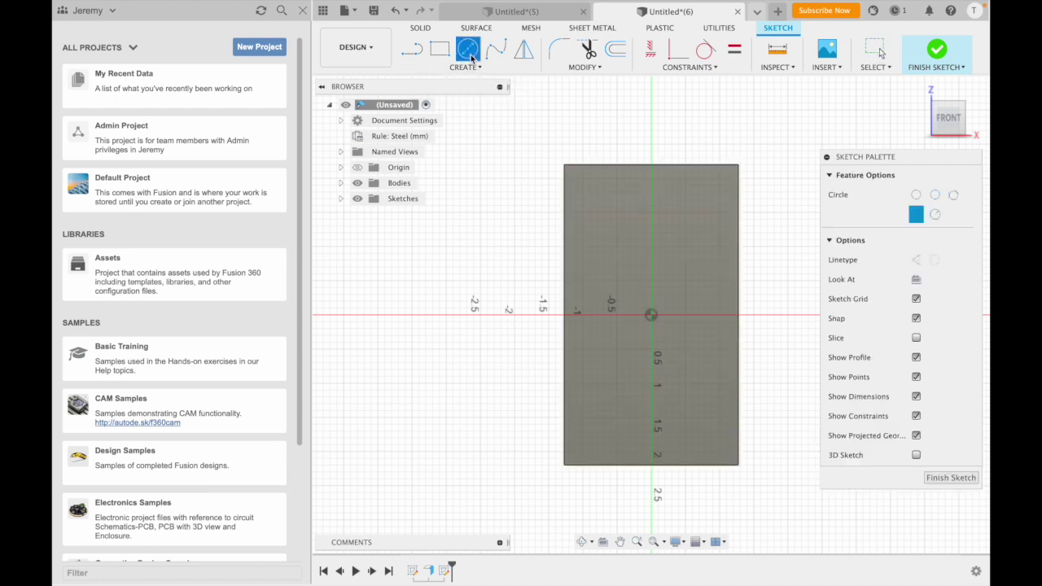
pyautogui.click(651, 214)
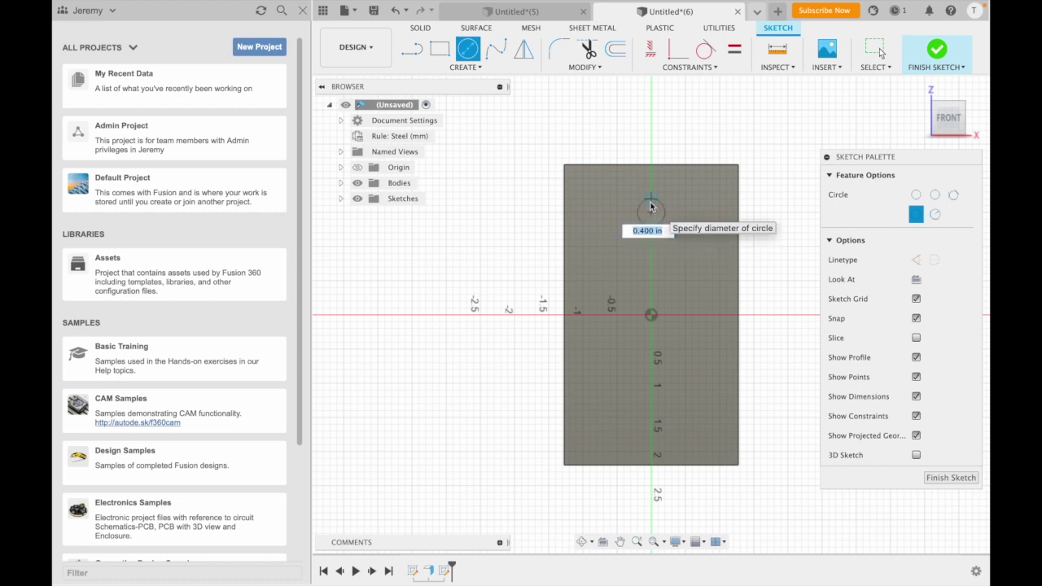
pyautogui.write('.5')
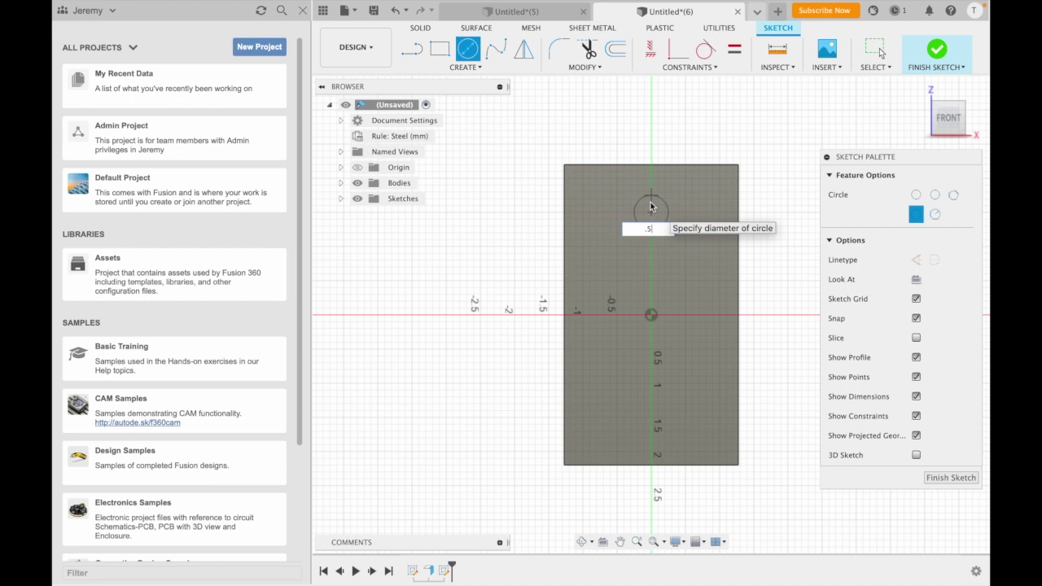
pyautogui.press('Return')
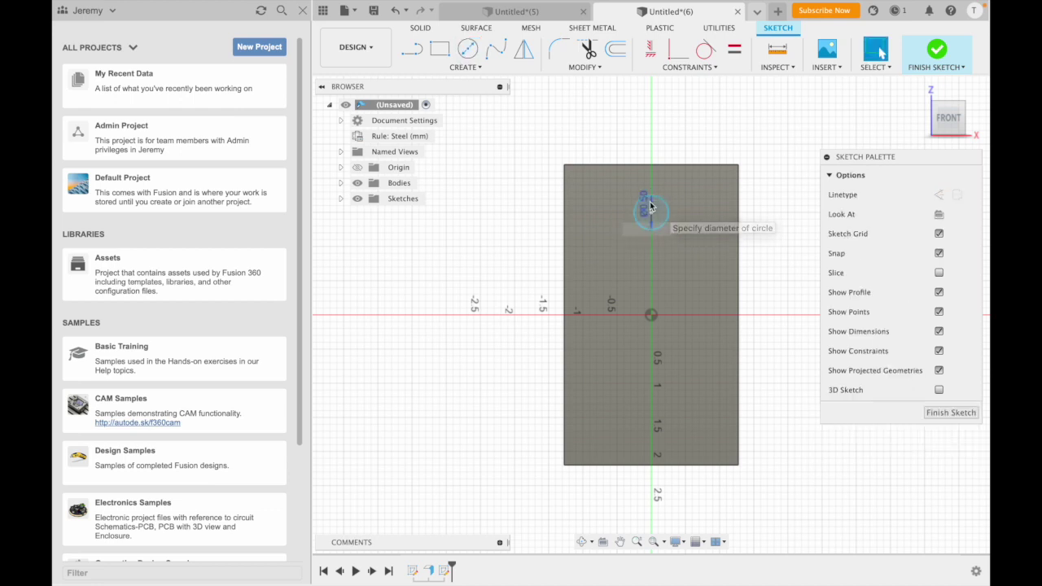
# Step: Dimension the circle's center 0.9 in from the plate's upper short edge
pyautogui.press('d')
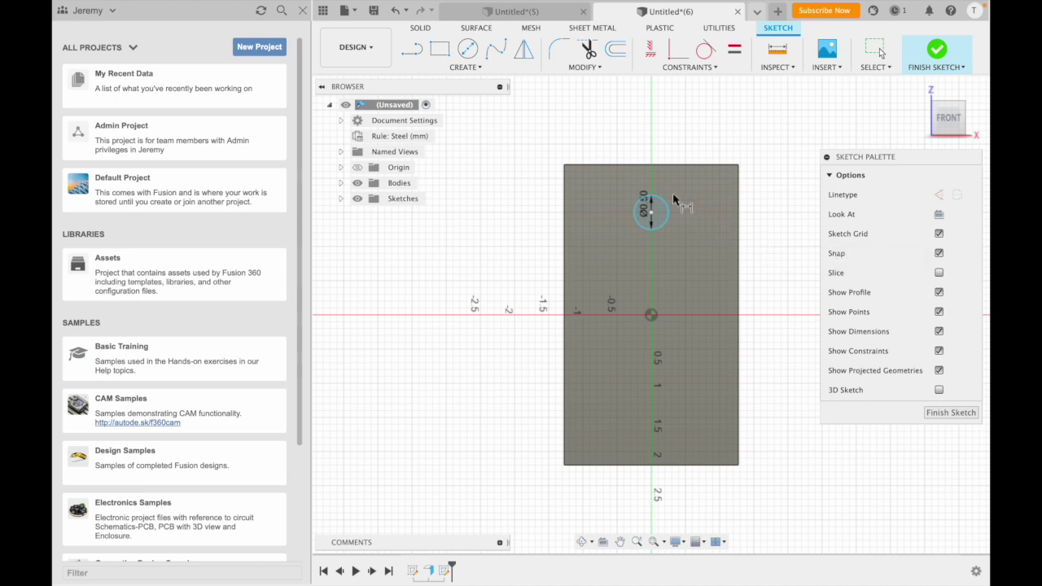
pyautogui.click(648, 166)
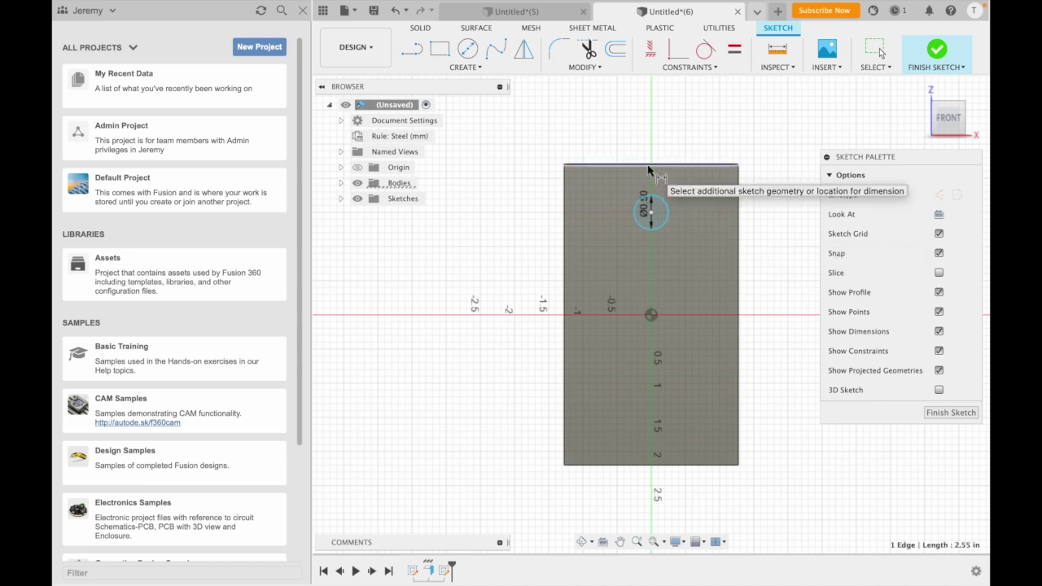
pyautogui.click(651, 213)
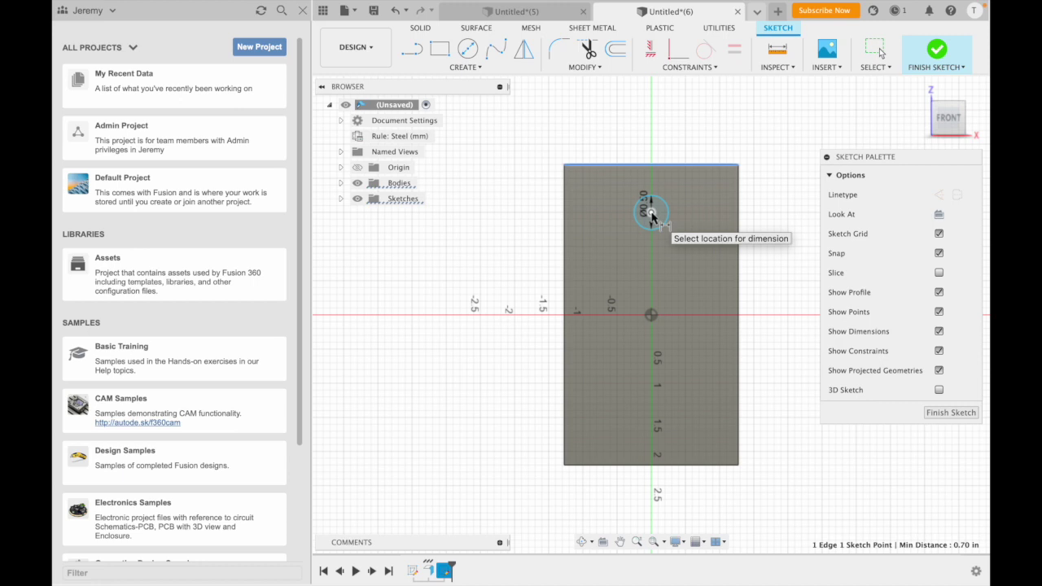
pyautogui.click(770, 210)
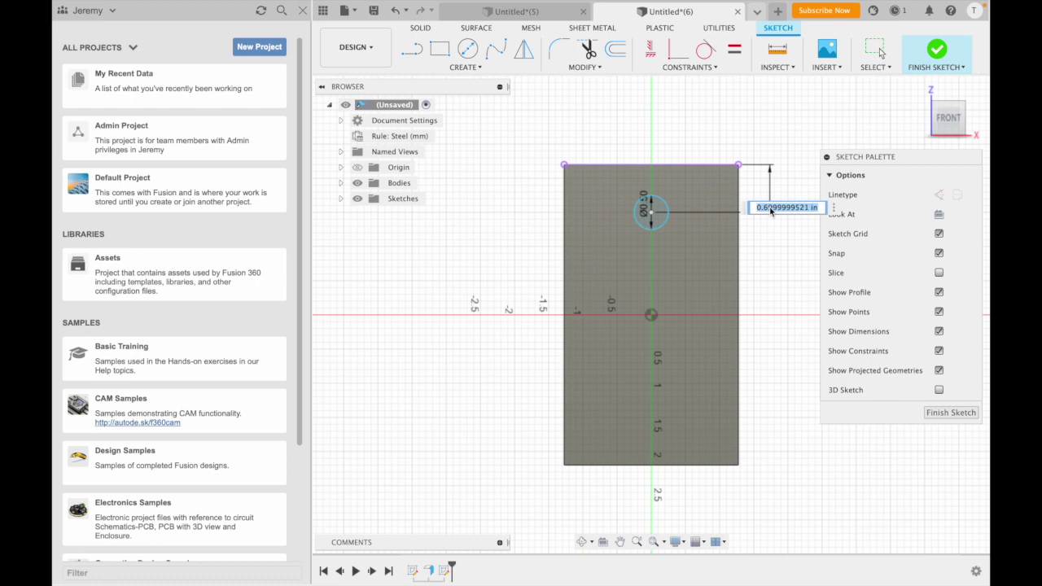
pyautogui.write('.9')
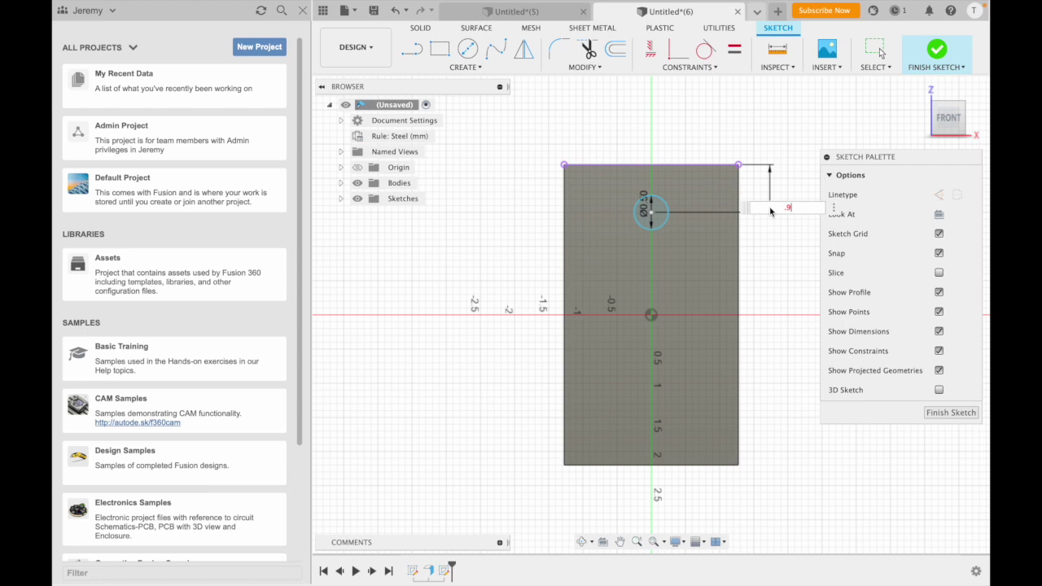
pyautogui.press('Return')
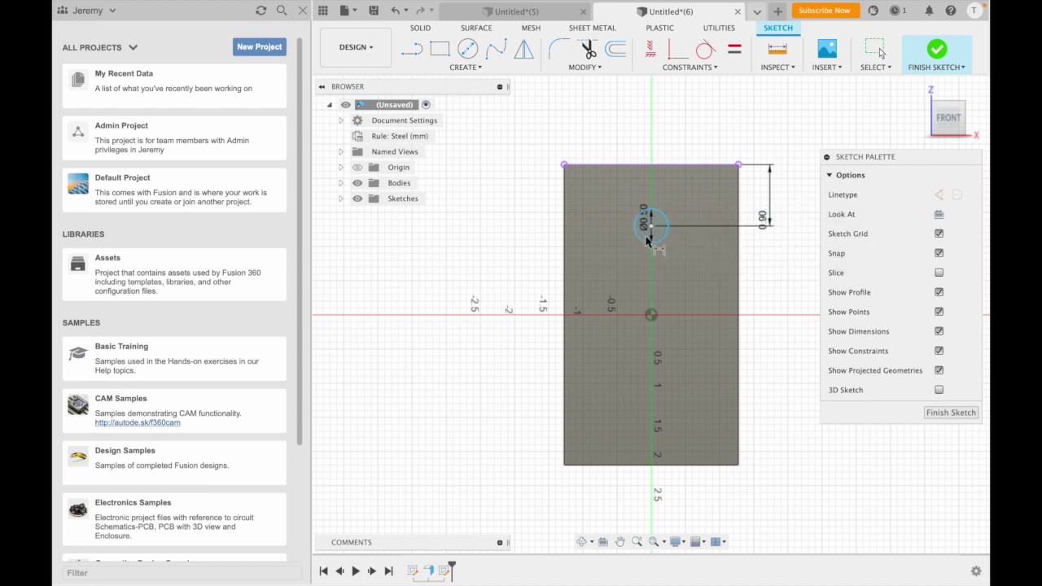
# Step: Dimension the circle's center 1.28 in from the plate's left long edge, and finish the sketch
pyautogui.click(566, 228)
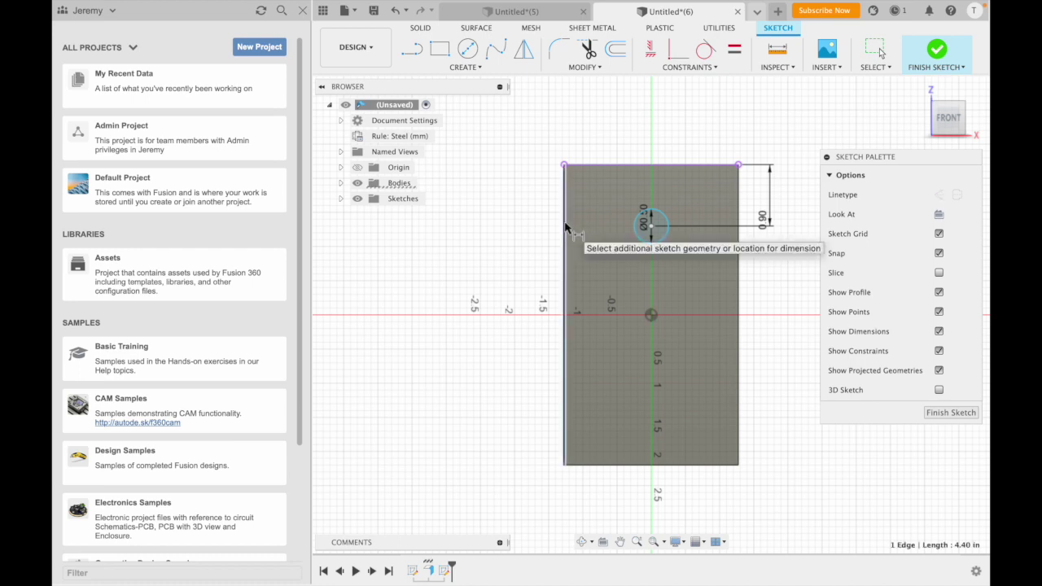
pyautogui.click(651, 228)
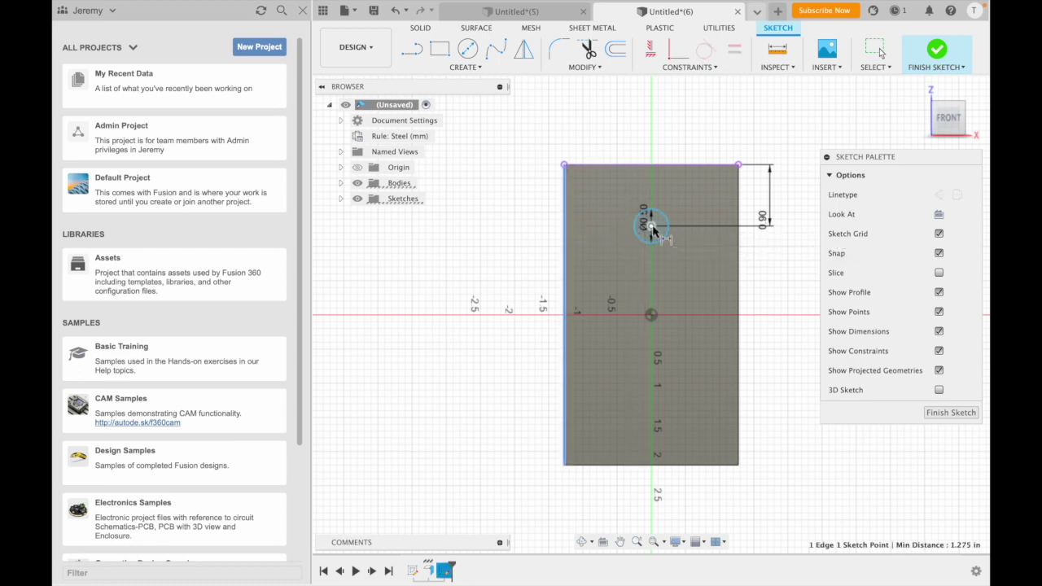
pyautogui.click(652, 147)
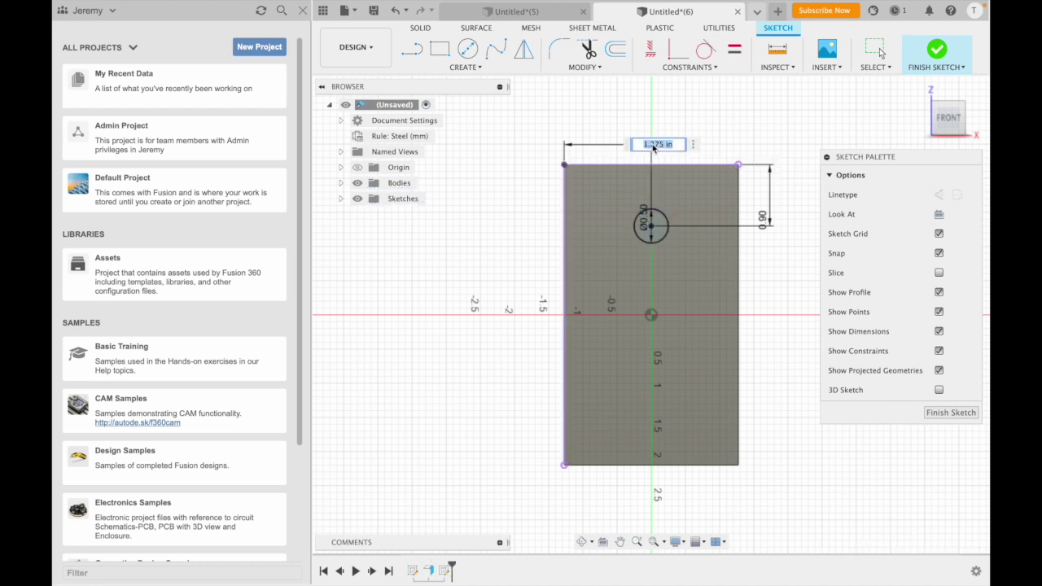
pyautogui.write('1.28')
pyautogui.press('Return')
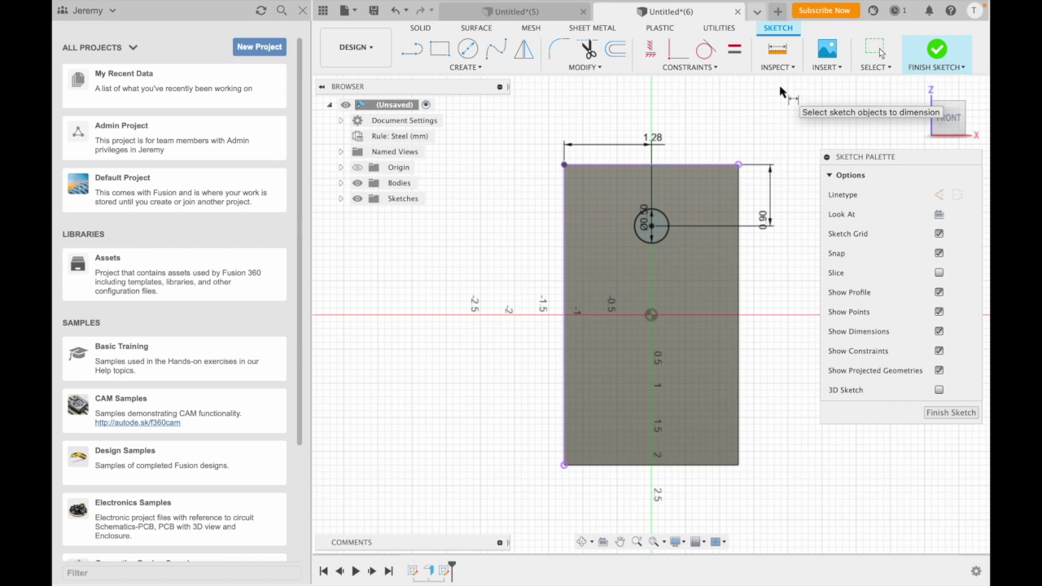
pyautogui.click(936, 50)
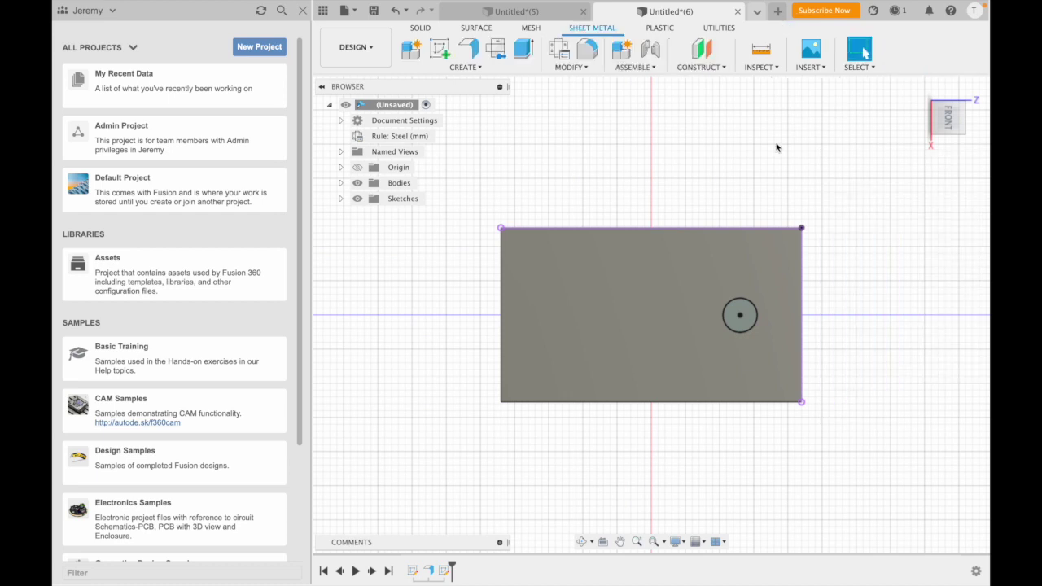
# Step: Extrude the 0.5 in circle profile 0.40 in as a cut through the sheet metal plate
pyautogui.click(521, 244)
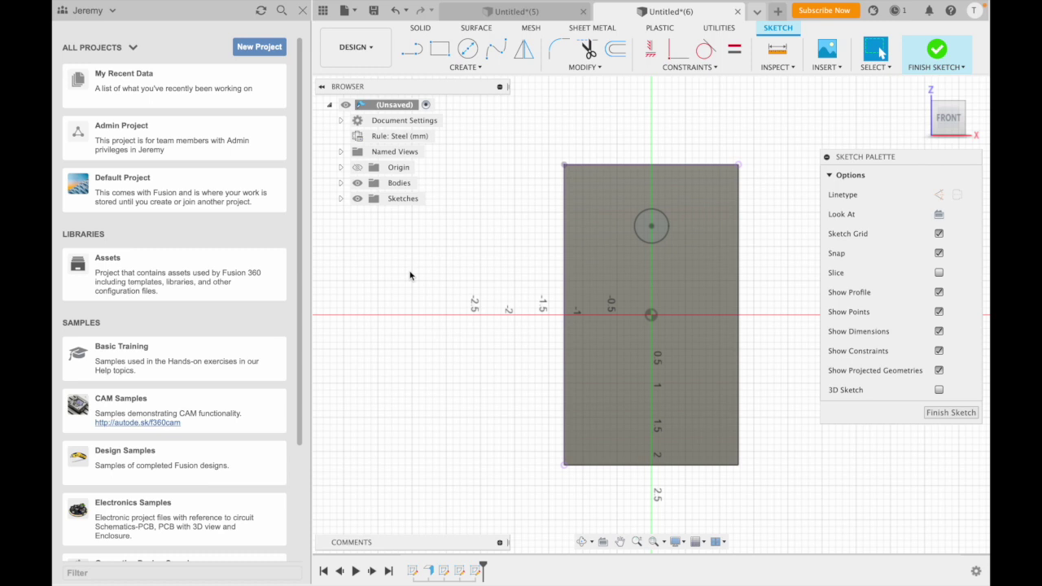
pyautogui.press('s')
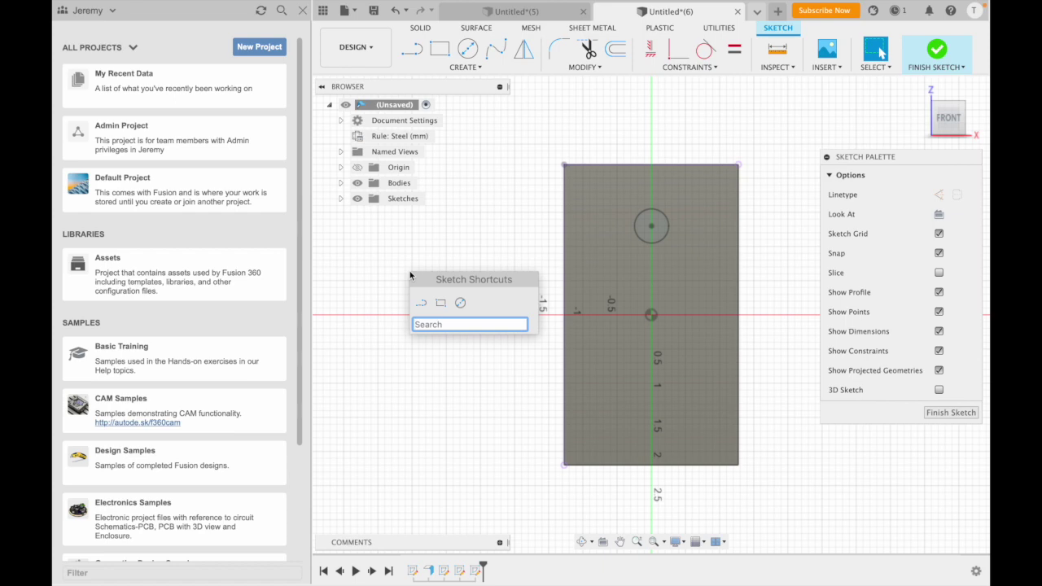
pyautogui.write('ext')
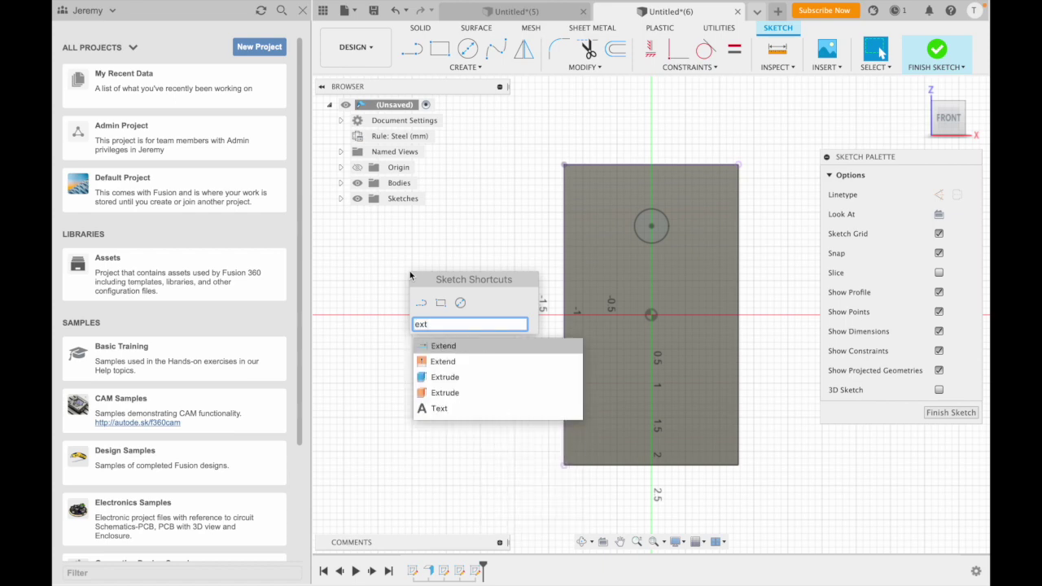
pyautogui.click(428, 376)
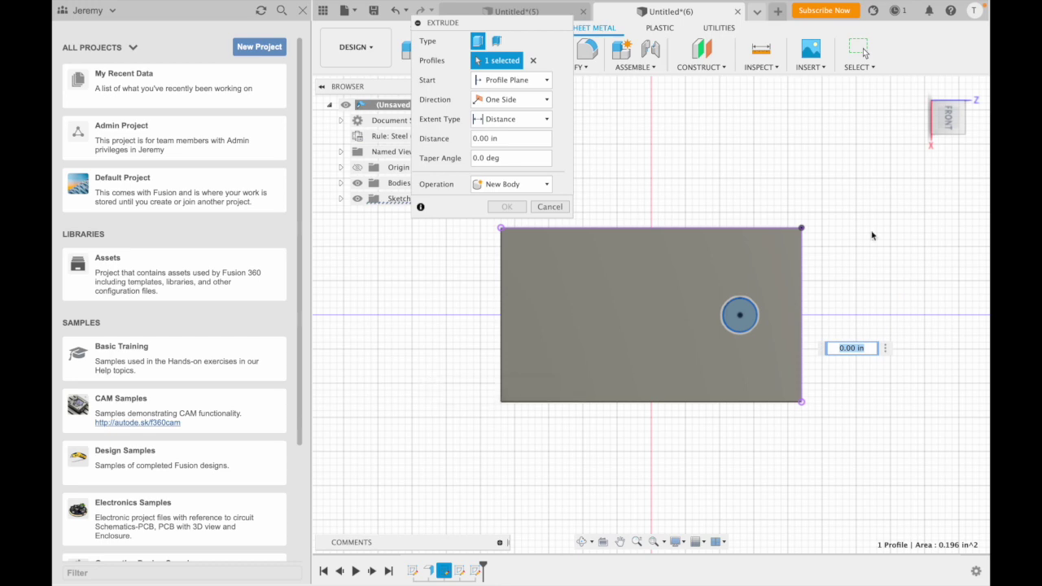
pyautogui.keyDown('shift'); pyautogui.moveTo(732, 315); pyautogui.dragTo(708, 313, button='middle'); pyautogui.keyUp('shift')
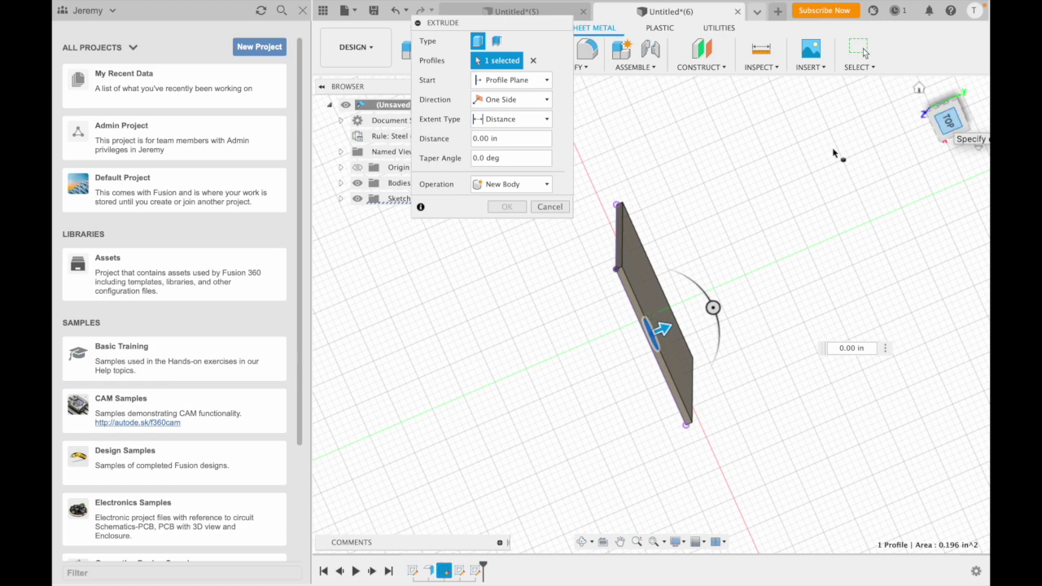
pyautogui.moveTo(661, 329); pyautogui.dragTo(623, 343)
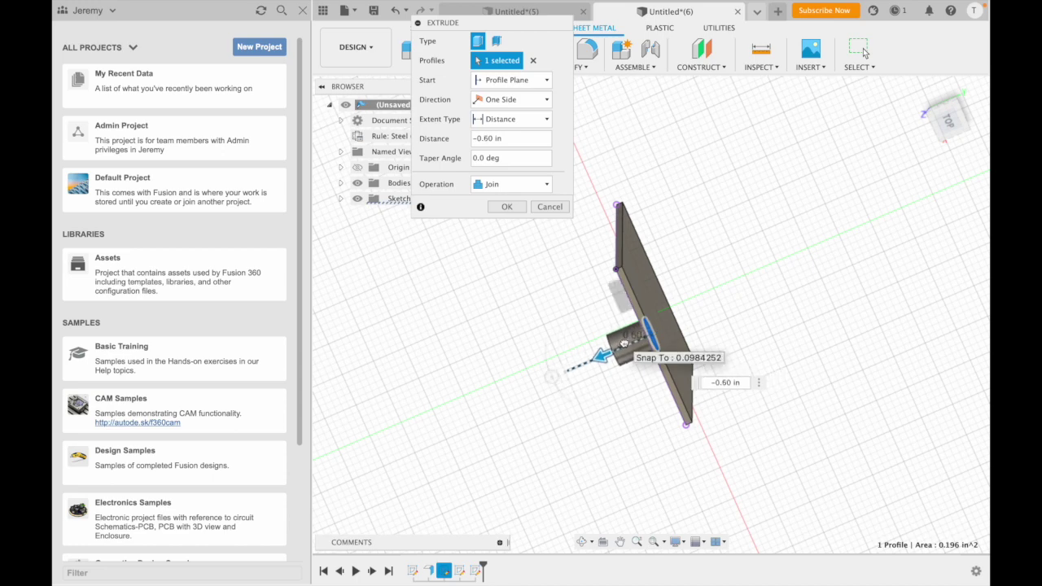
pyautogui.moveTo(623, 343); pyautogui.dragTo(686, 323)
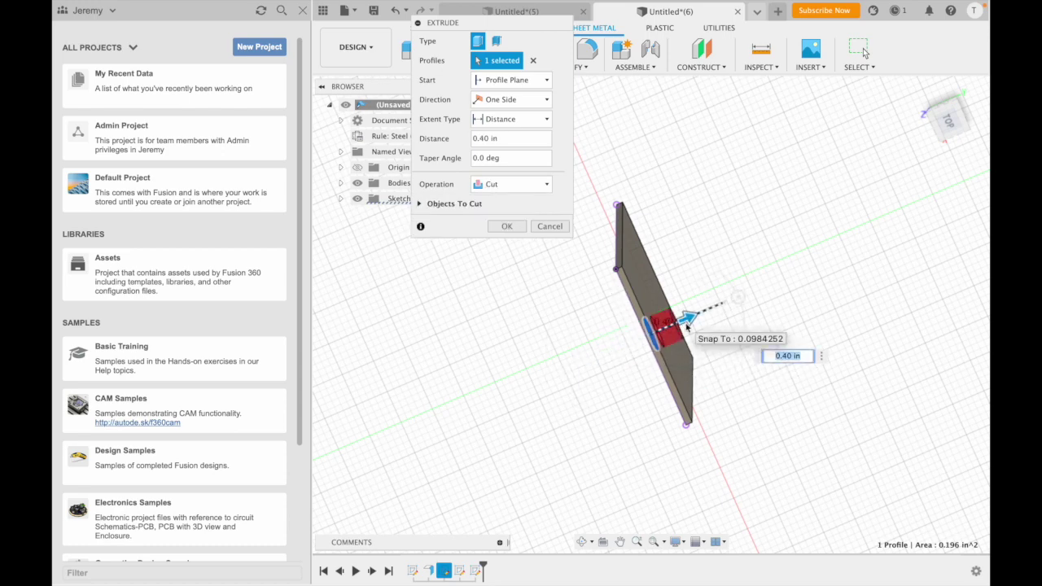
pyautogui.press('Return')
# Step: Start a sketch on the XZ plane and draw a second circle on the plate's long centerline near the origin
pyautogui.moveTo(954, 117); pyautogui.dragTo(895, 144)
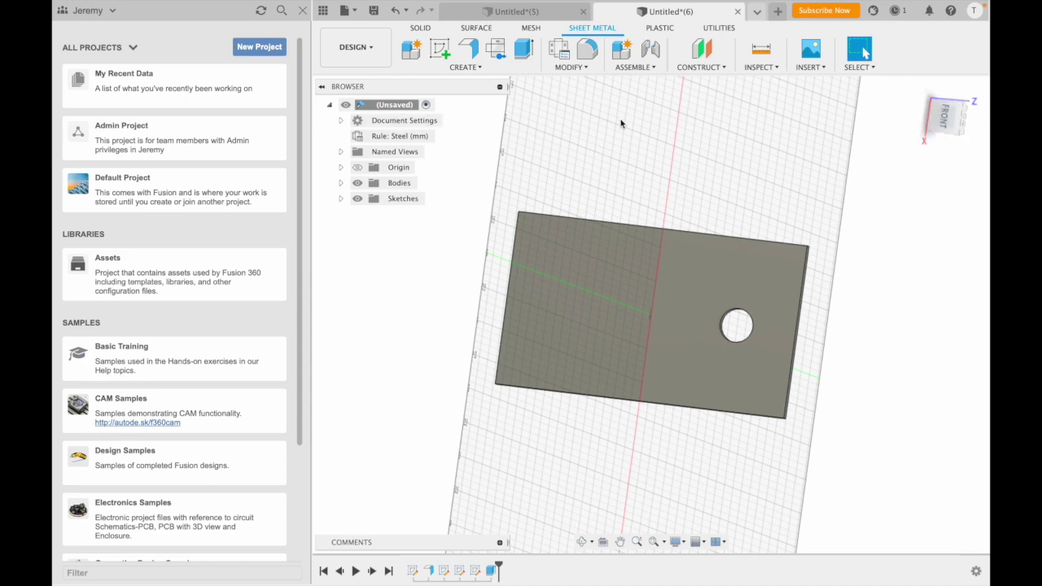
pyautogui.click(439, 49)
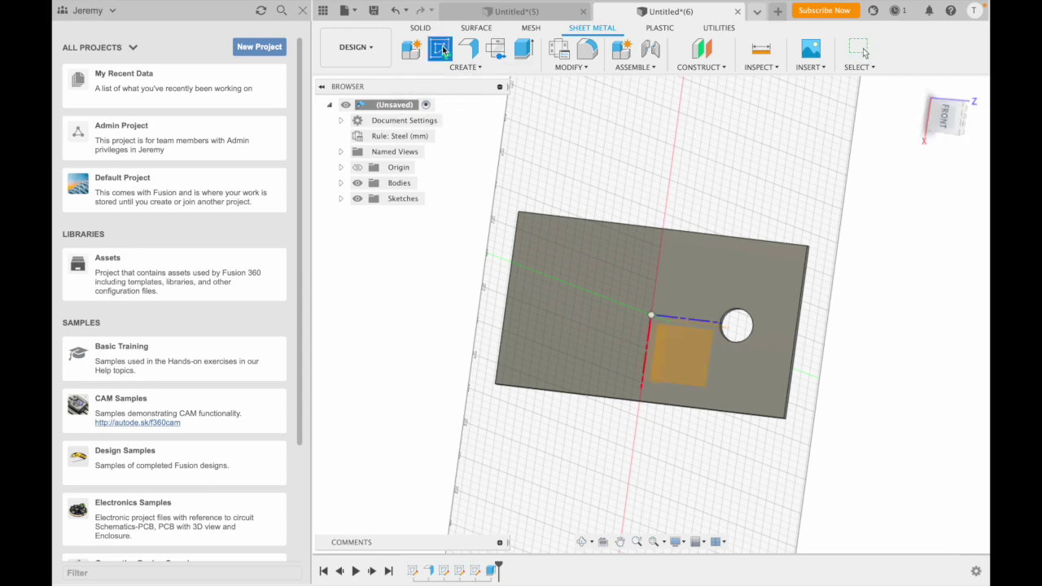
pyautogui.click(674, 345)
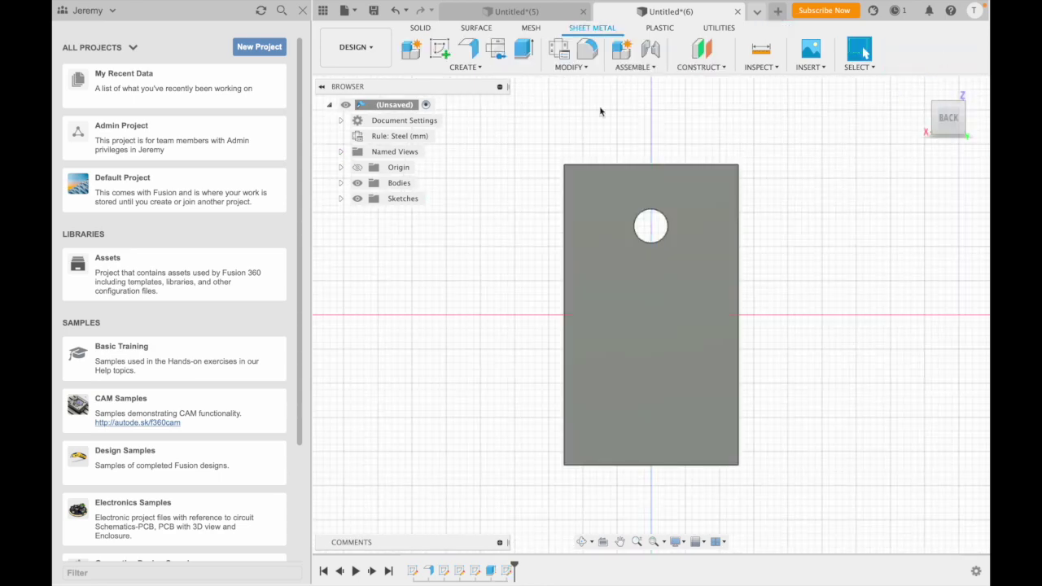
pyautogui.press('c')
pyautogui.click(651, 314)
pyautogui.click(661, 323)
# Step: Dimension the second circle's center from the plate's long edge and extrude the circle as a cut through the plate
pyautogui.press('d')
pyautogui.click(564, 326)
pyautogui.click(651, 328)
pyautogui.press('Escape')
pyautogui.write('sext')
pyautogui.press('Return')
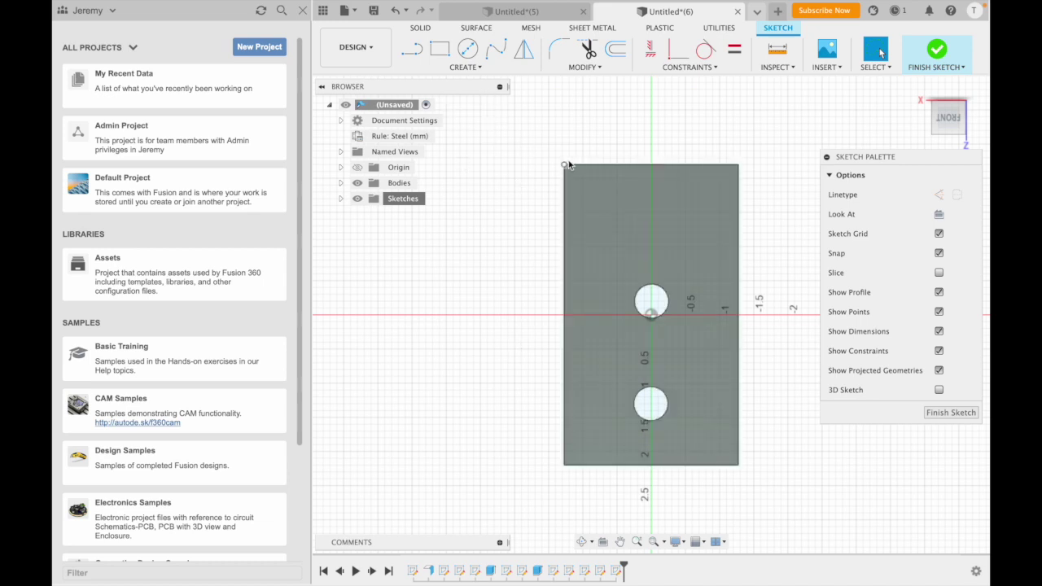
# Step: Project the plate body, with its outline and both holes, into the active sketch
pyautogui.click(477, 68)
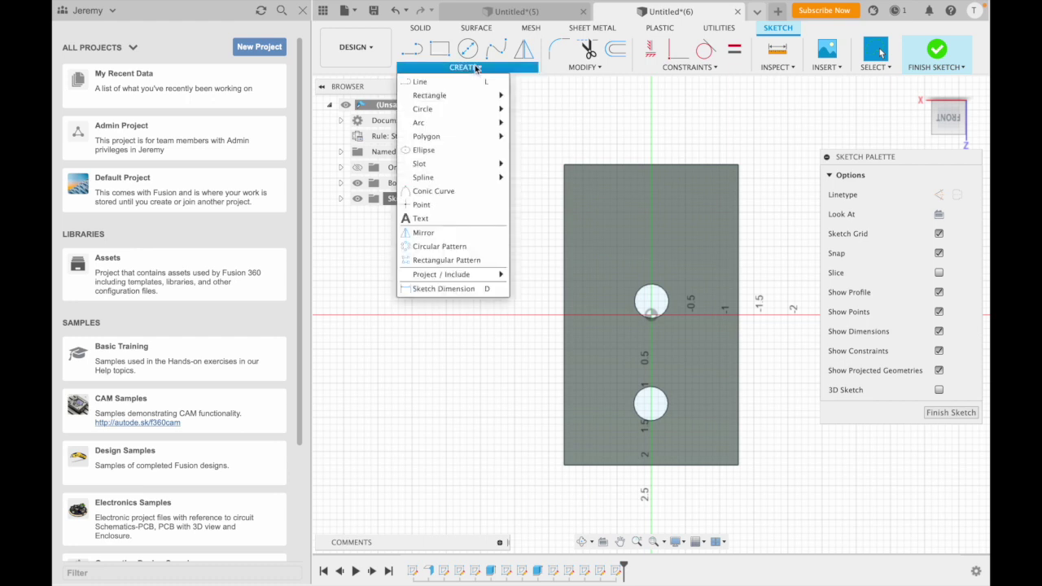
pyautogui.moveTo(442, 278)
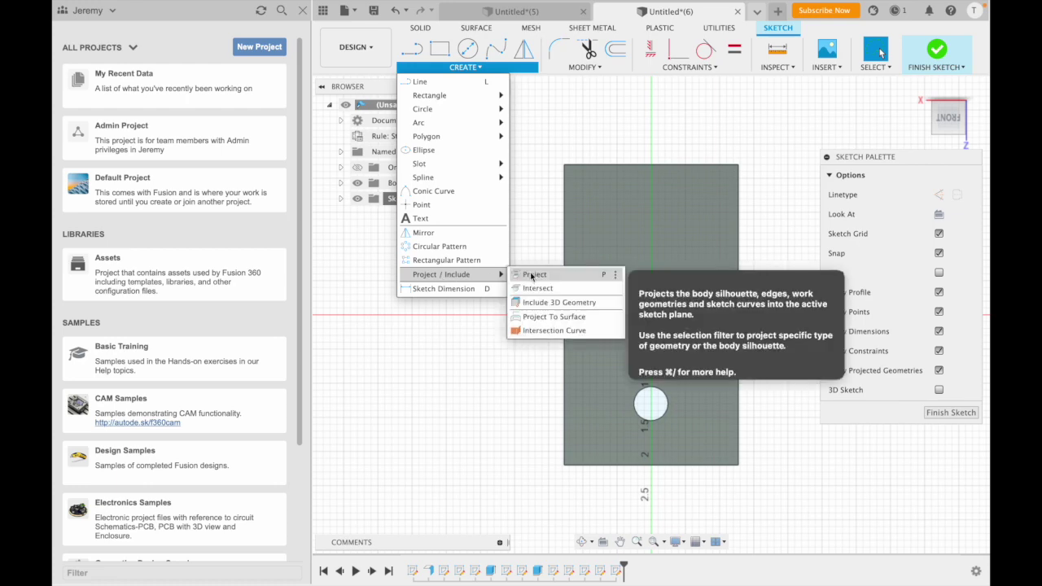
pyautogui.click(531, 276)
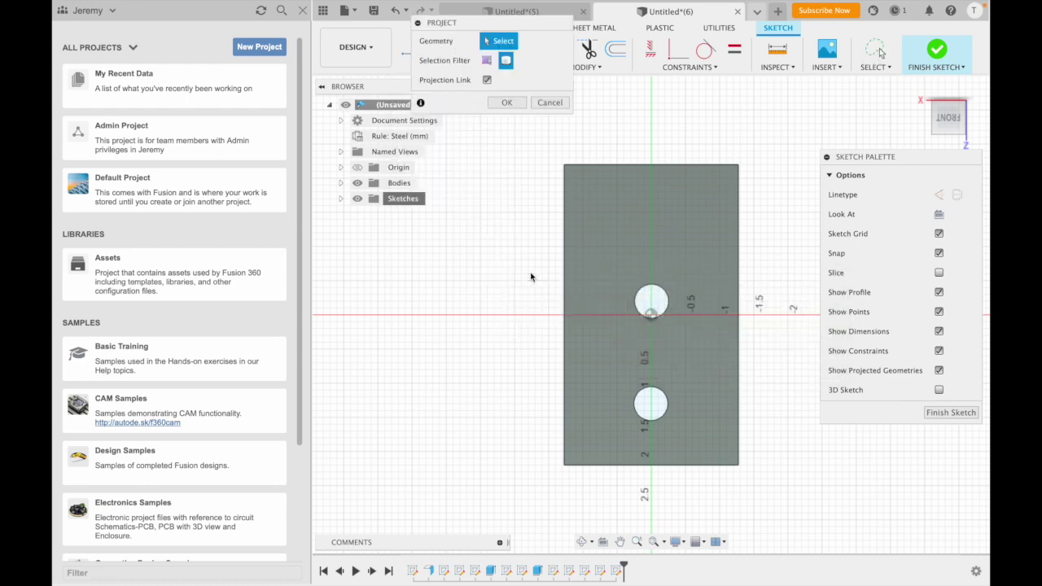
pyautogui.click(595, 231)
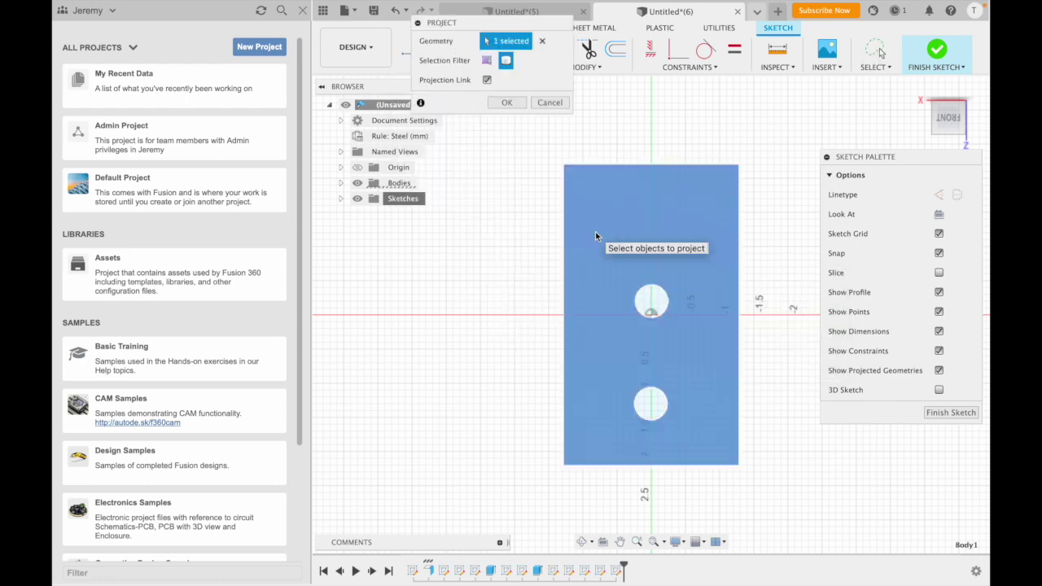
pyautogui.click(506, 102)
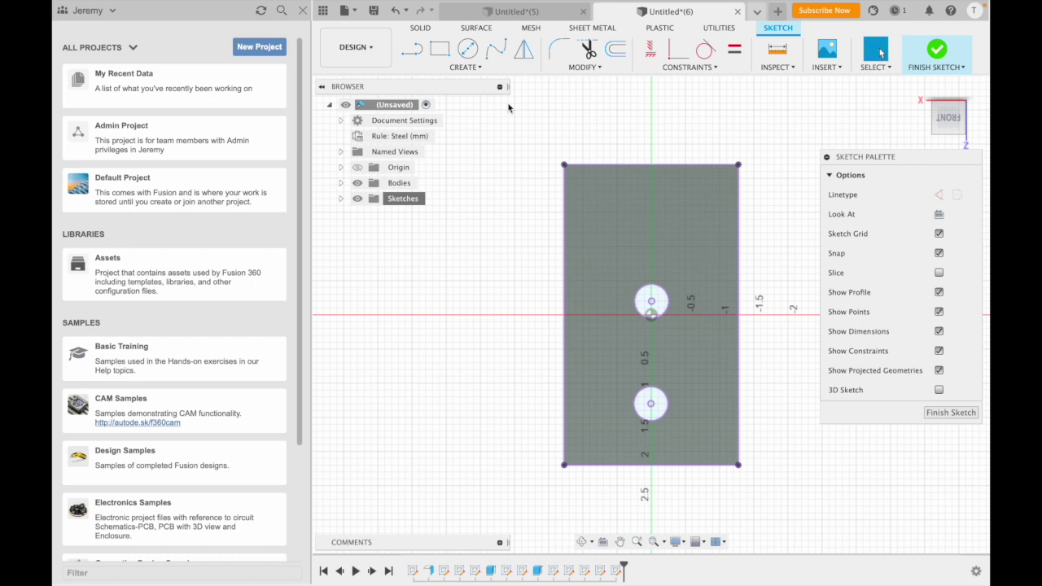
# Step: Save Sketch11, the projected plate outline, as a DXF file on the Desktop, starting its file name with "Hudson"
pyautogui.doubleClick(374, 199)
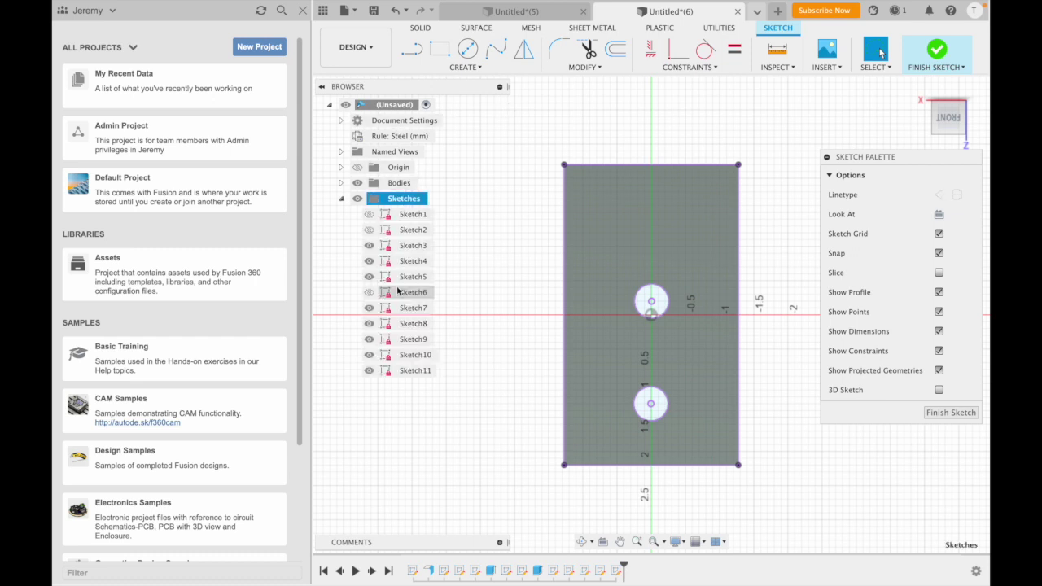
pyautogui.rightClick(413, 373)
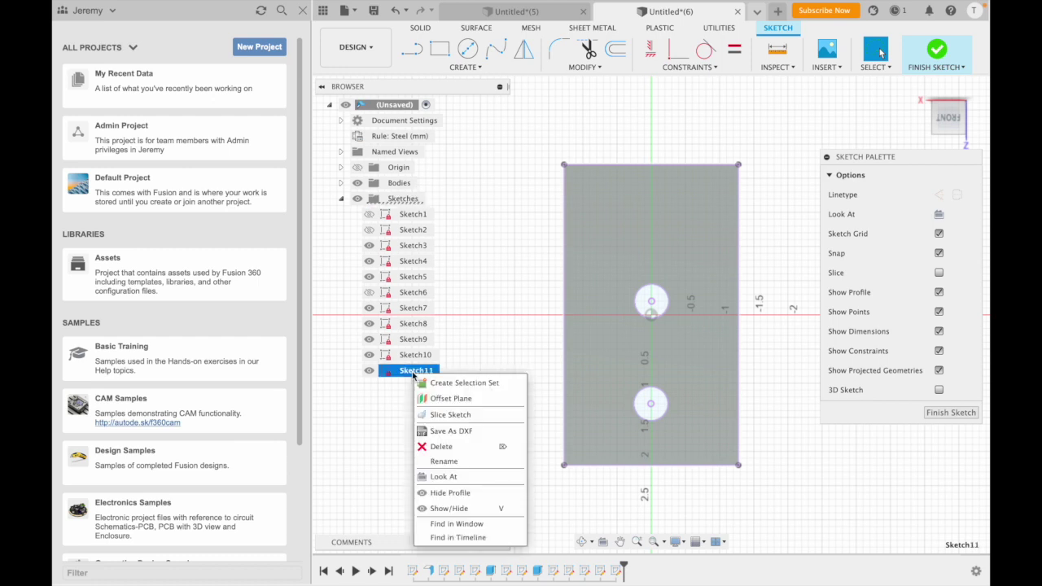
pyautogui.click(446, 431)
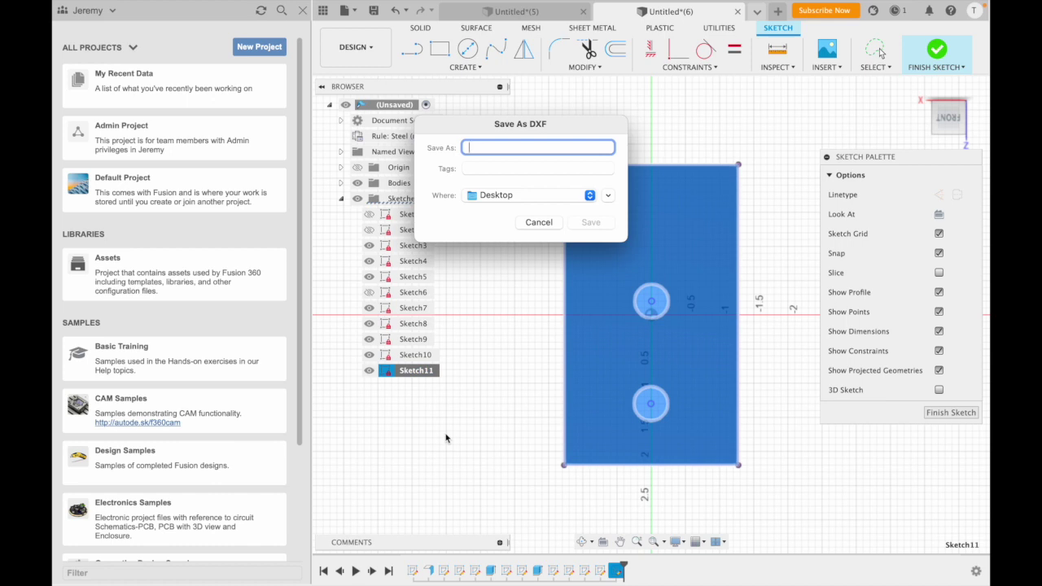
pyautogui.write('Hudson')
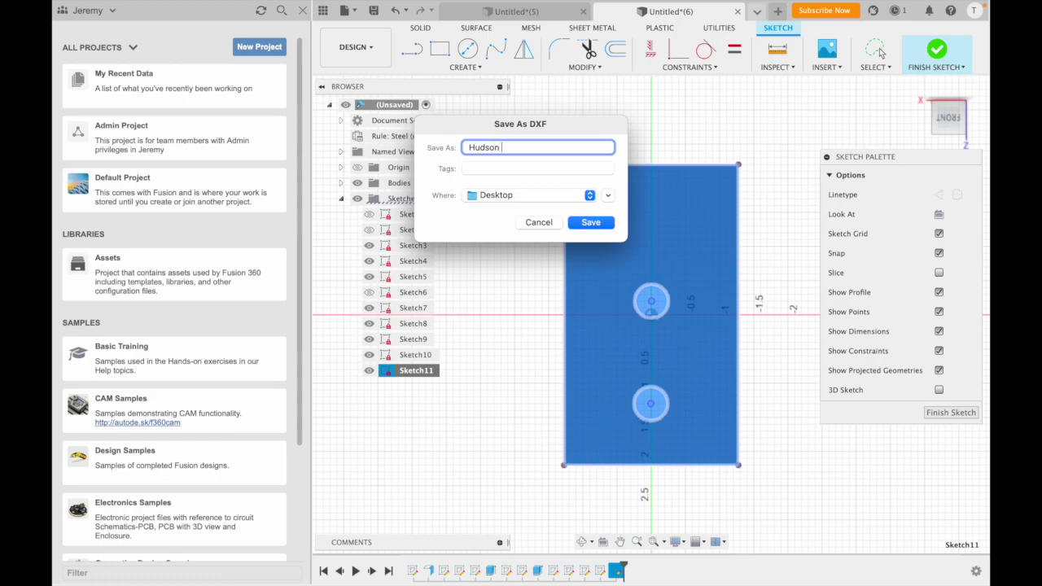